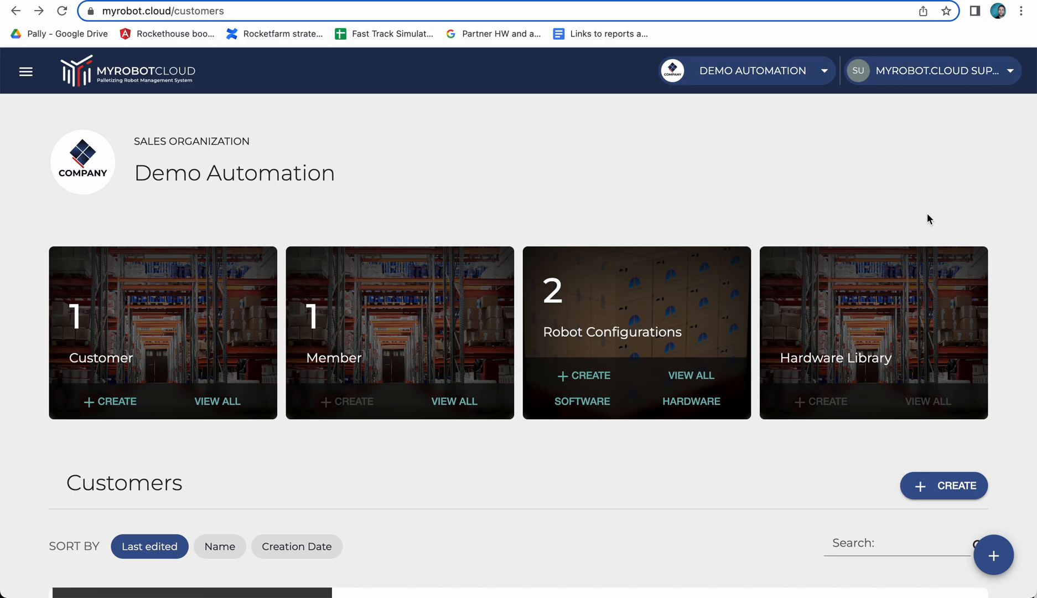
# Open the Demo customer workspace from the customer list of the Demo Automation sales organization.
pyautogui.click(142, 174)
pyautogui.moveTo(142, 174); pyautogui.dragTo(332, 174)
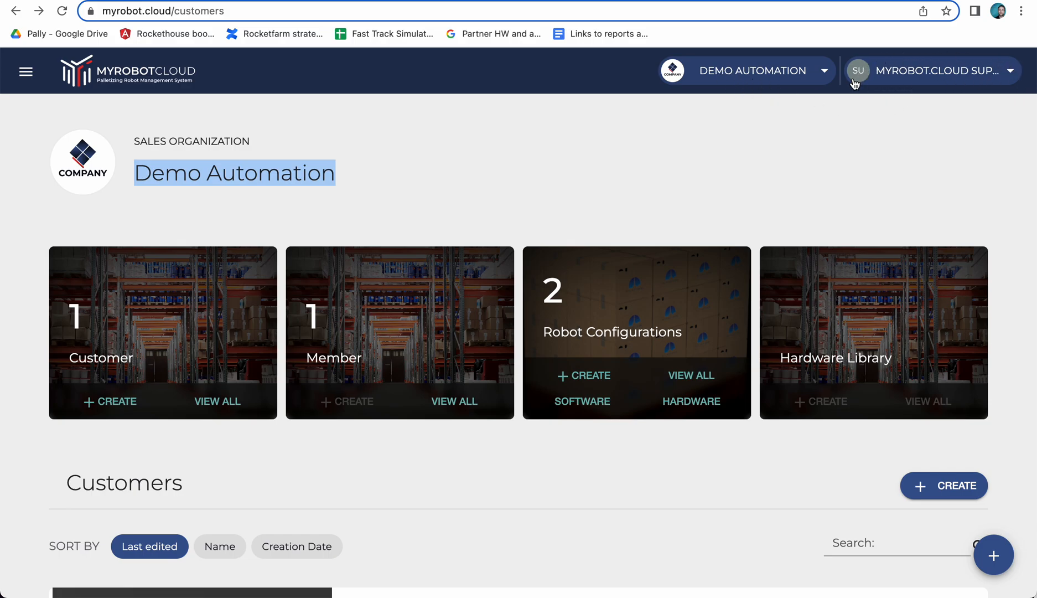
pyautogui.click(867, 152)
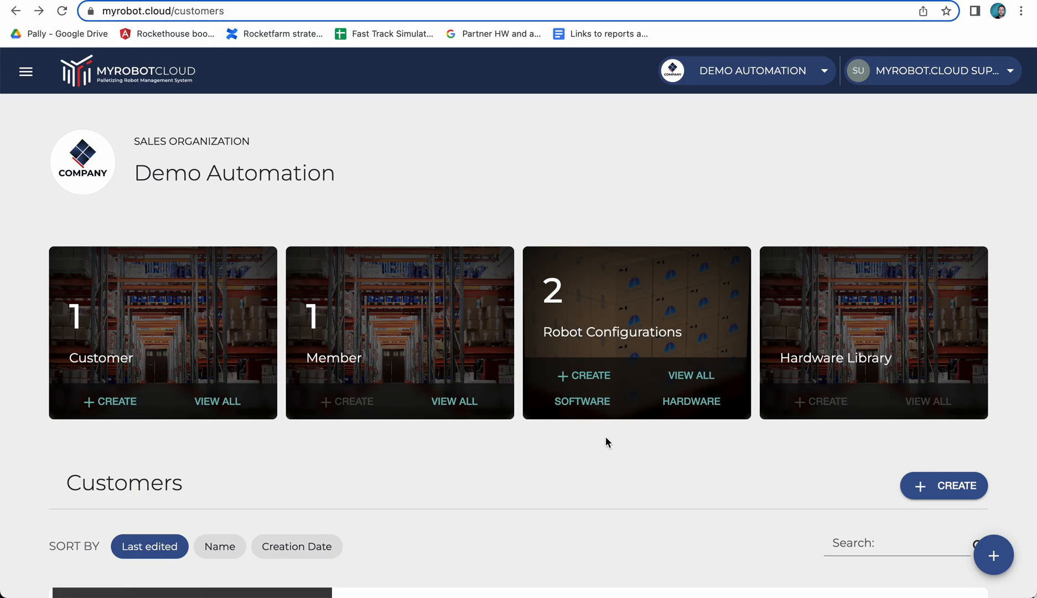
pyautogui.scroll(-3, 543, 479)
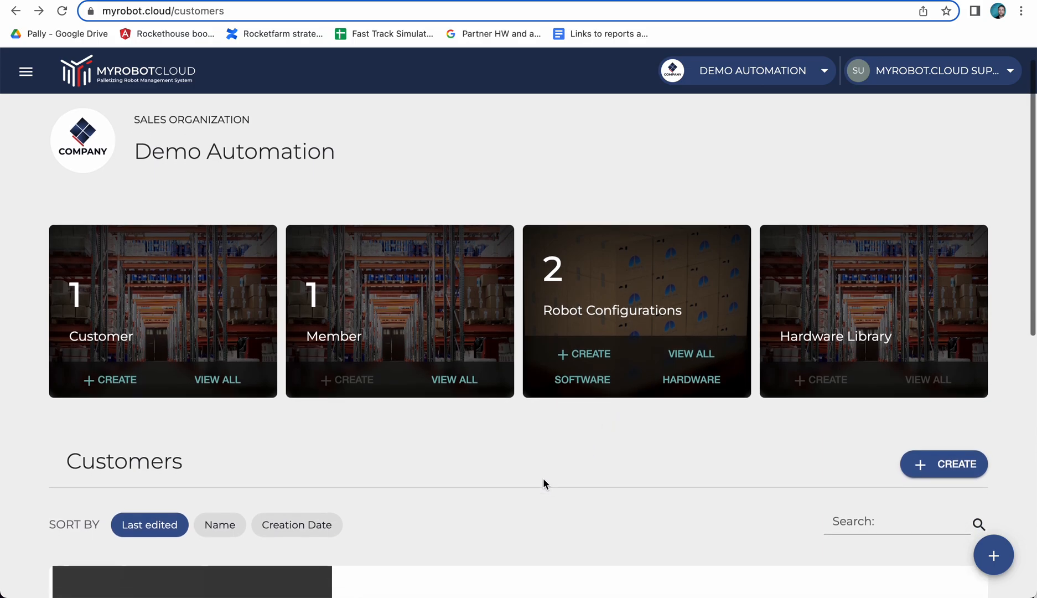
pyautogui.scroll(-4, 543, 479)
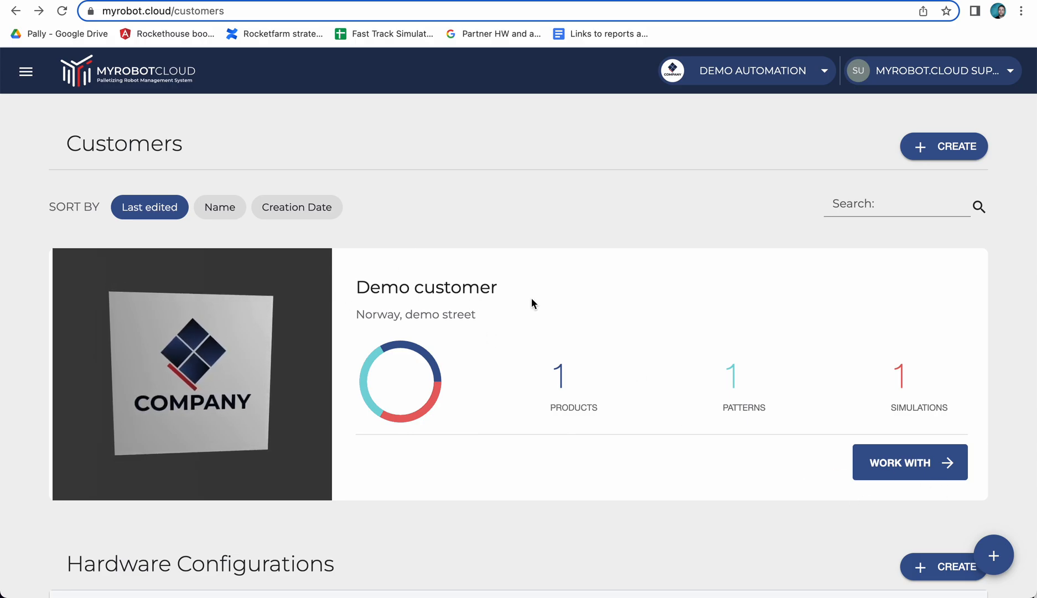
pyautogui.click(902, 463)
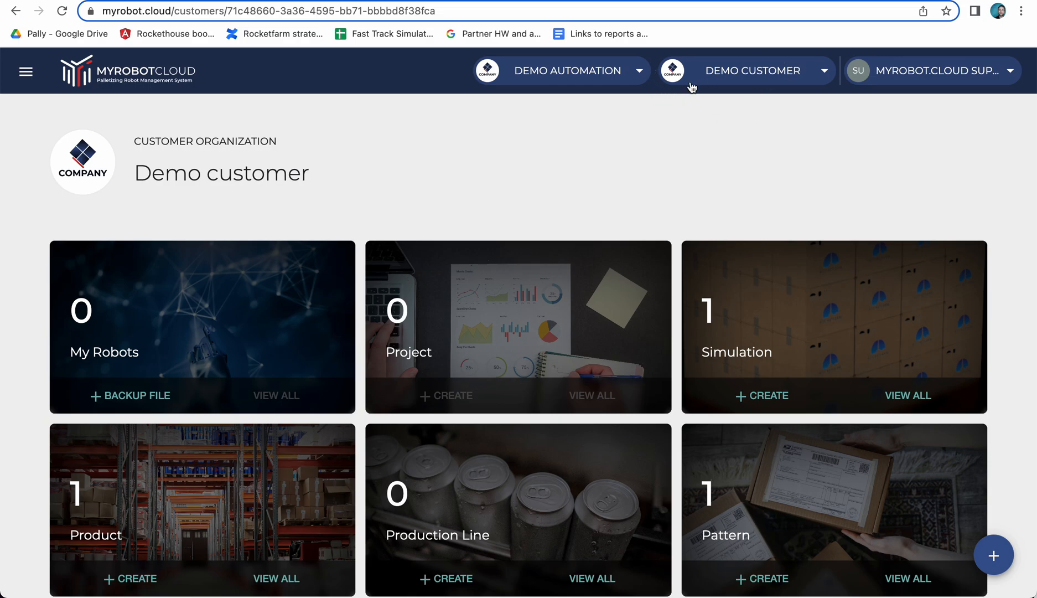
# Review the tiles on the Demo customer dashboard and return to the Demo Automation sales organization's dashboard.
pyautogui.scroll(-1, 740, 171)
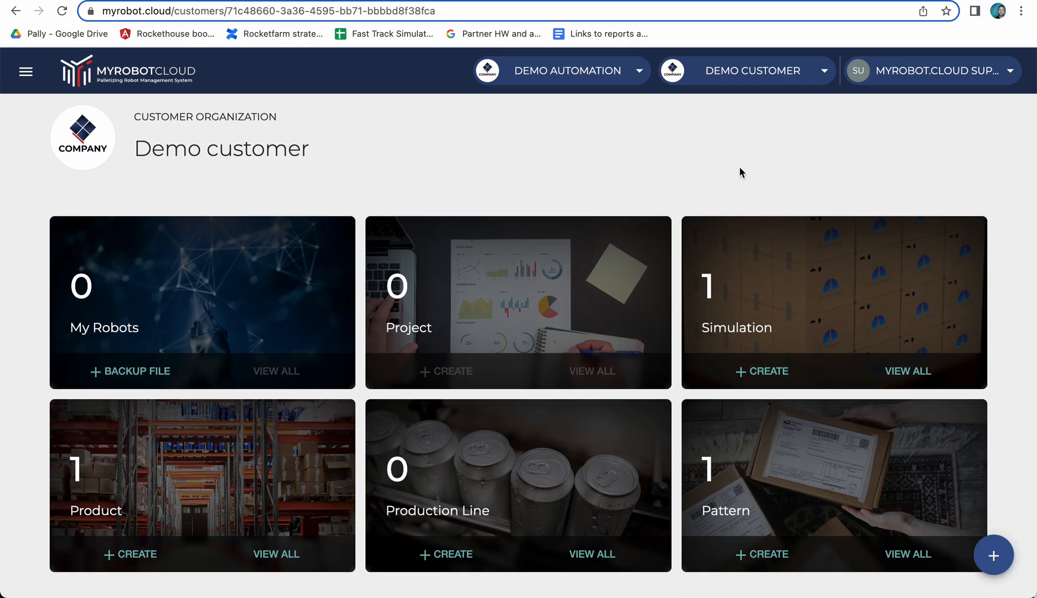
pyautogui.scroll(2, 740, 172)
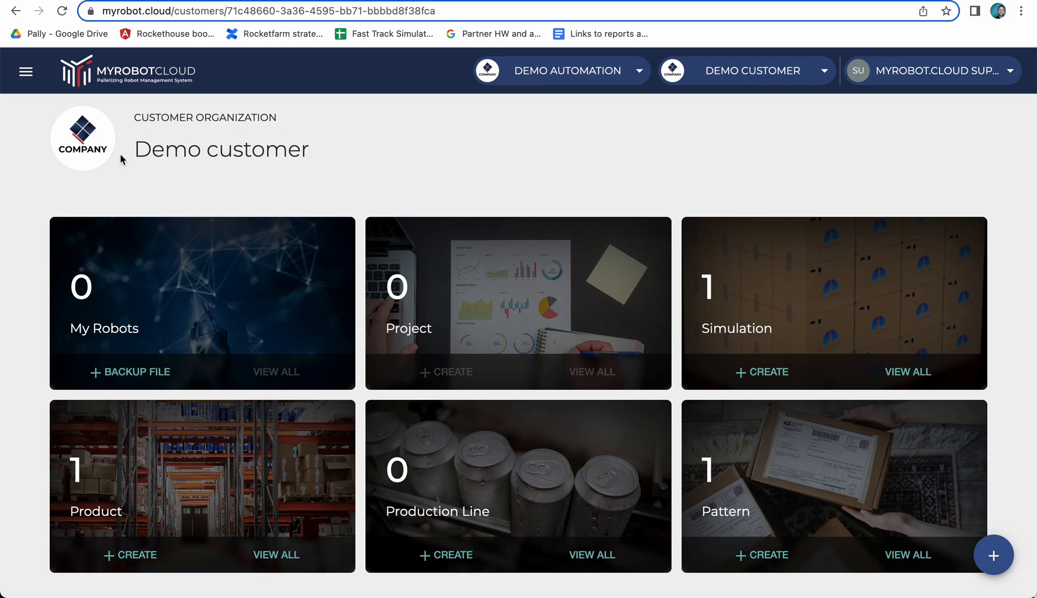
pyautogui.moveTo(134, 150); pyautogui.dragTo(305, 152)
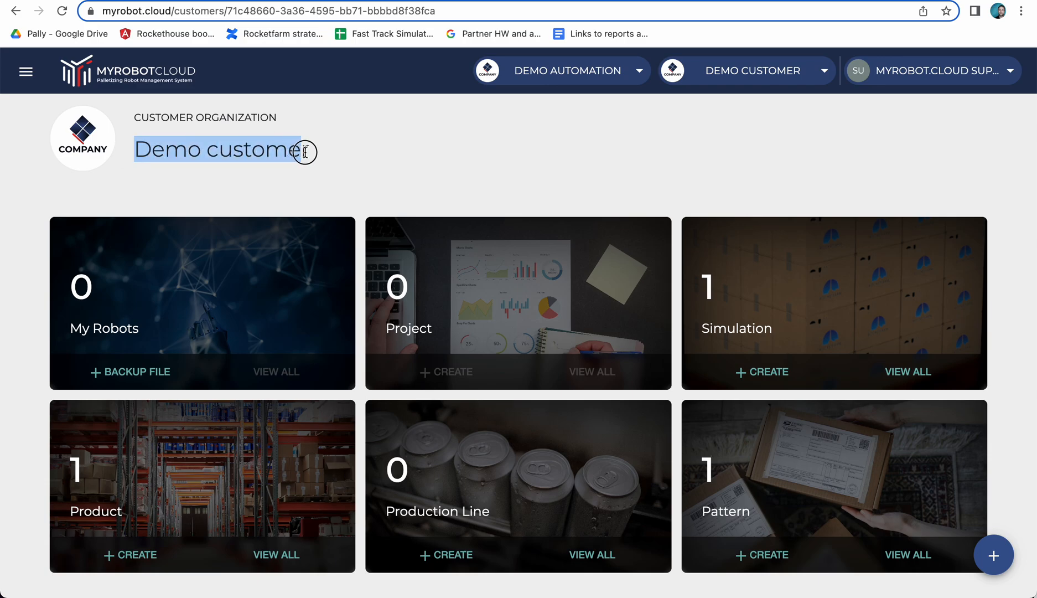
pyautogui.click(479, 159)
pyautogui.scroll(-1, 502, 160)
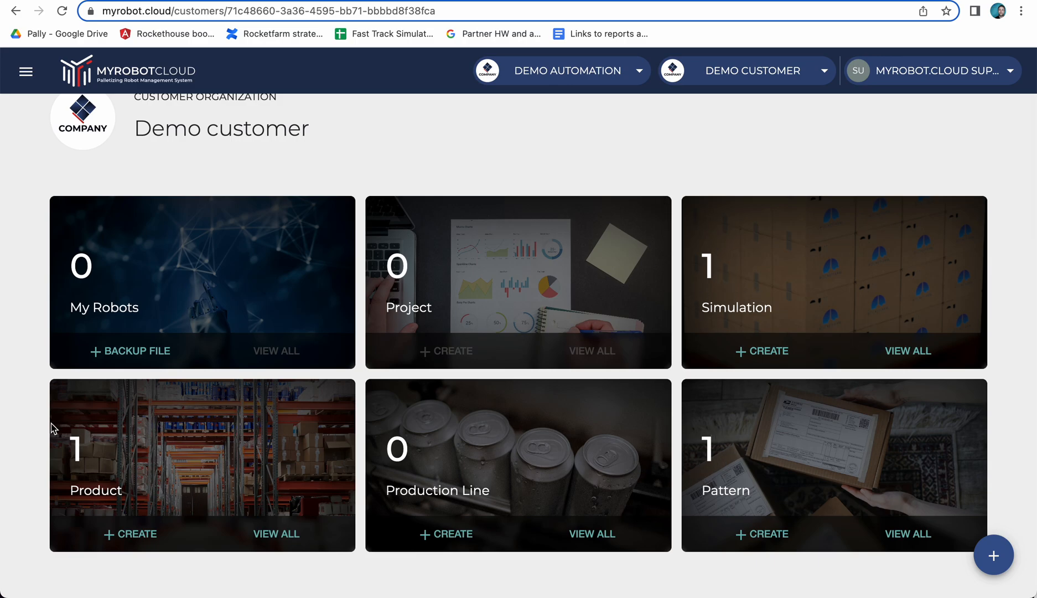
pyautogui.scroll(2, 13, 368)
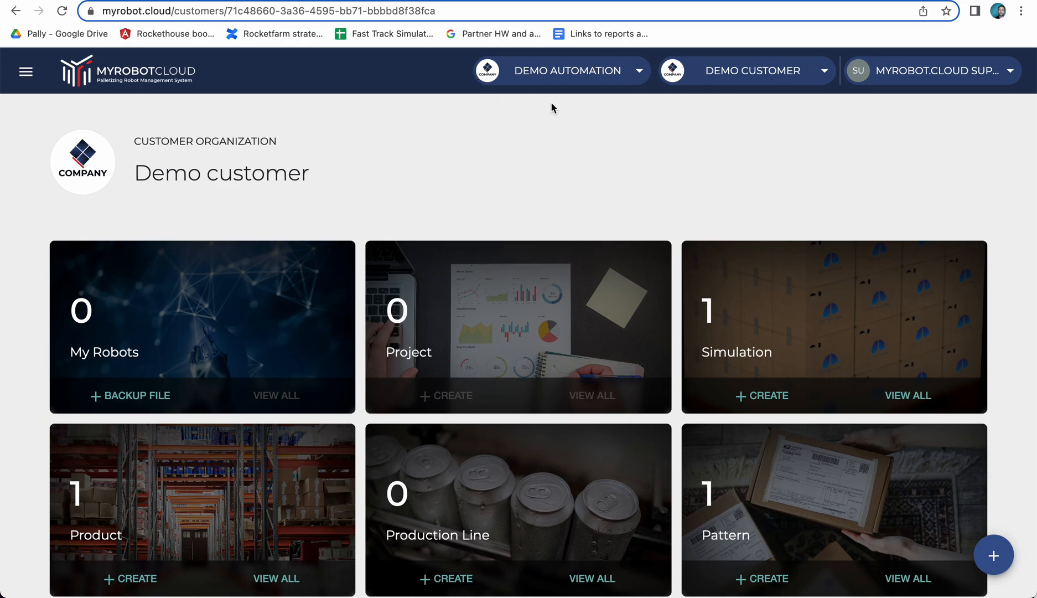
pyautogui.click(638, 72)
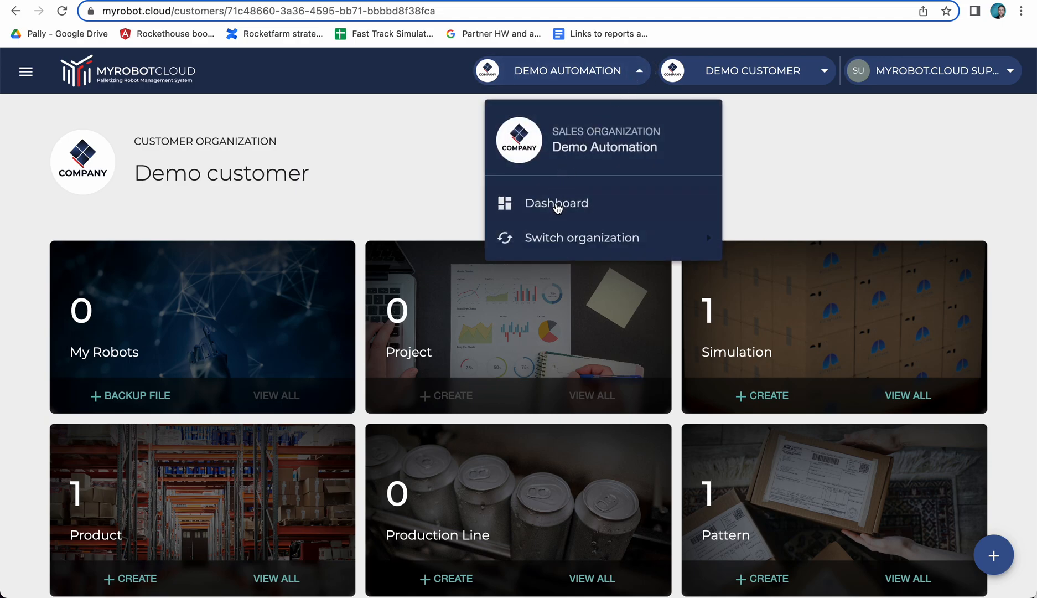
pyautogui.click(556, 205)
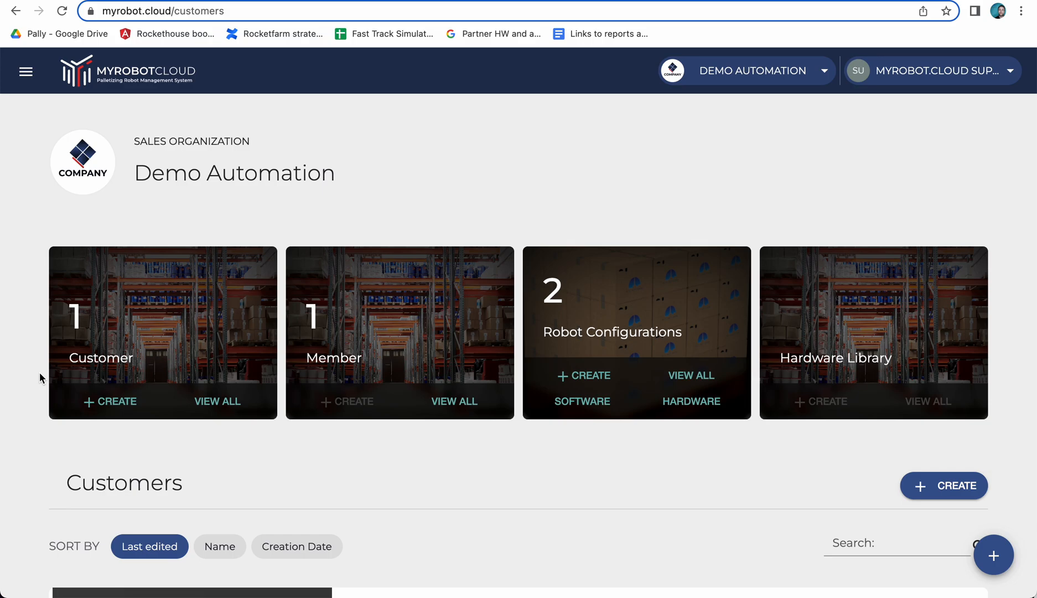
# Start a new customer organization named Example Customer and fill in its street address.
pyautogui.scroll(-1, 40, 378)
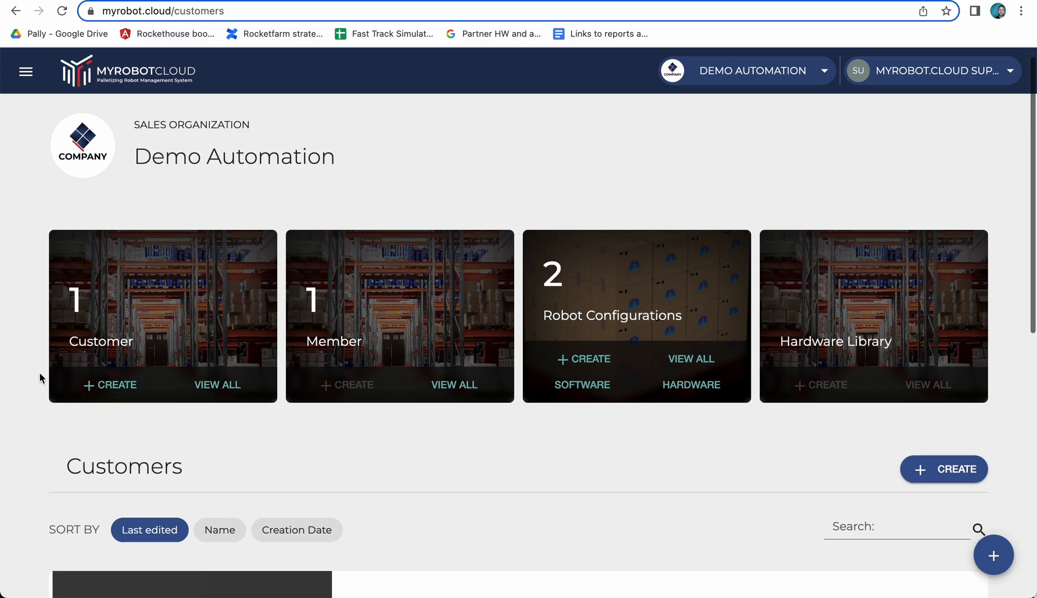
pyautogui.click(114, 386)
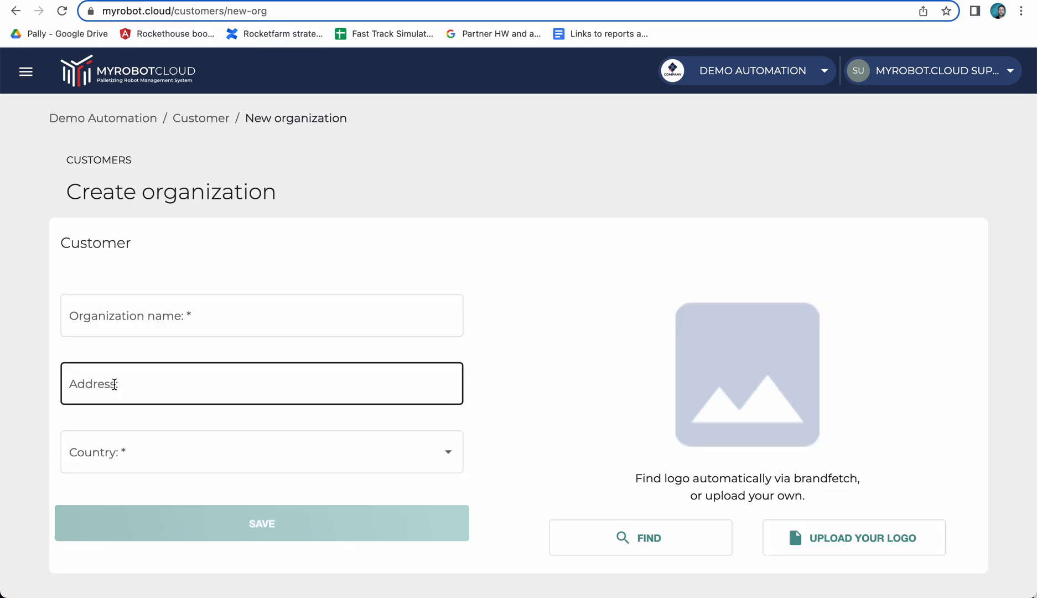
pyautogui.click(129, 319)
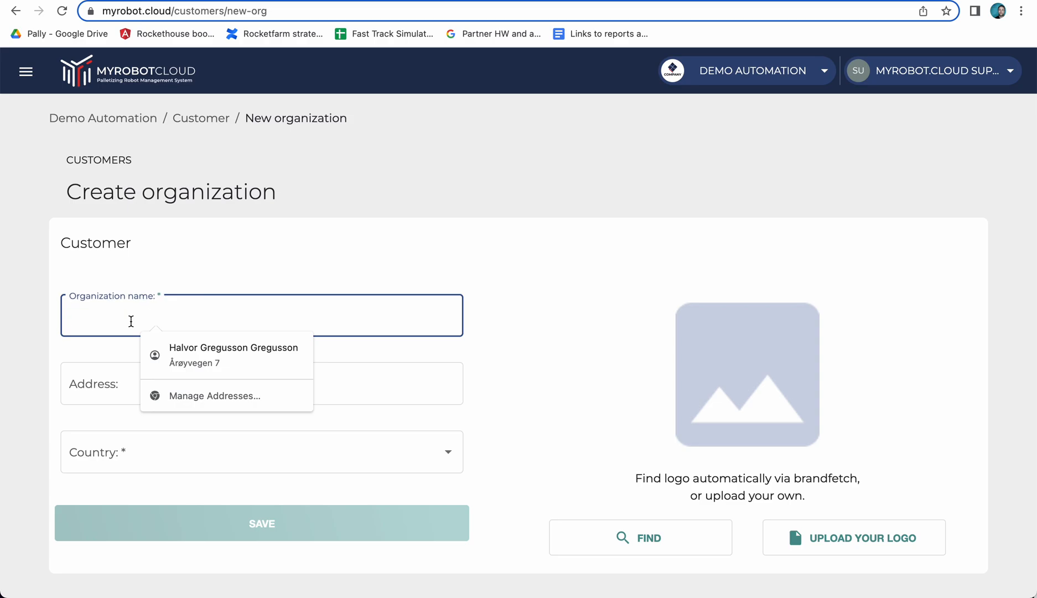
pyautogui.write('Example Cus')
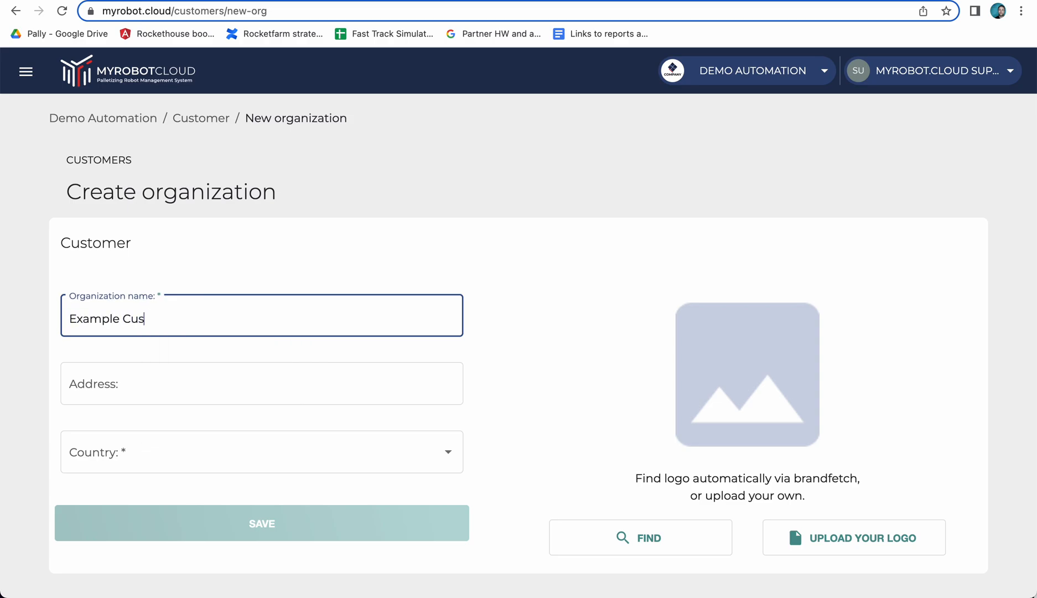
pyautogui.write('tomer')
pyautogui.click(107, 386)
pyautogui.write('Demo St')
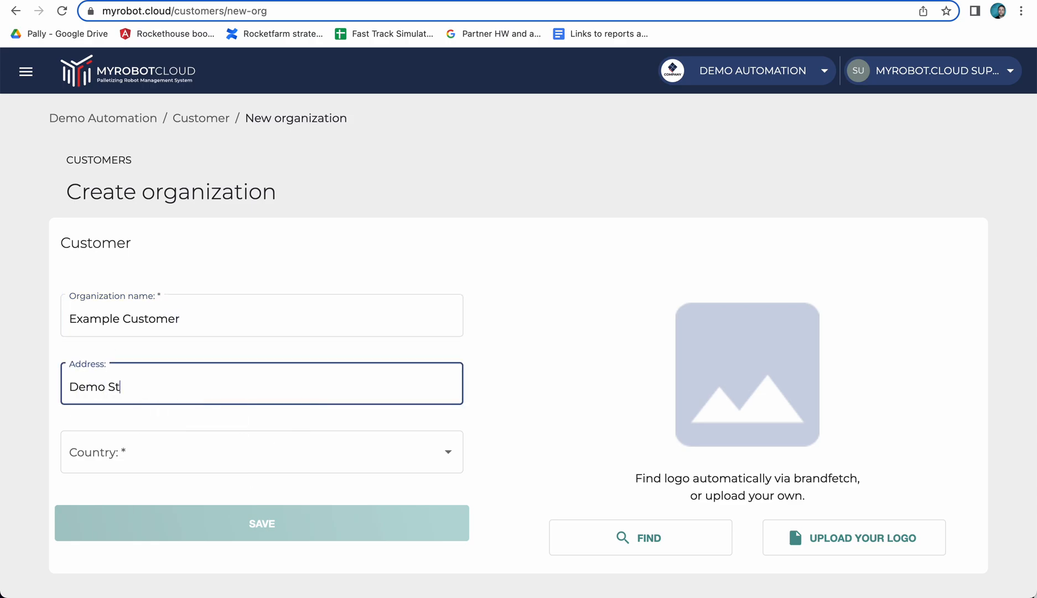
pyautogui.write('reet 2')
# Set the new customer organization's country to Norway.
pyautogui.click(132, 461)
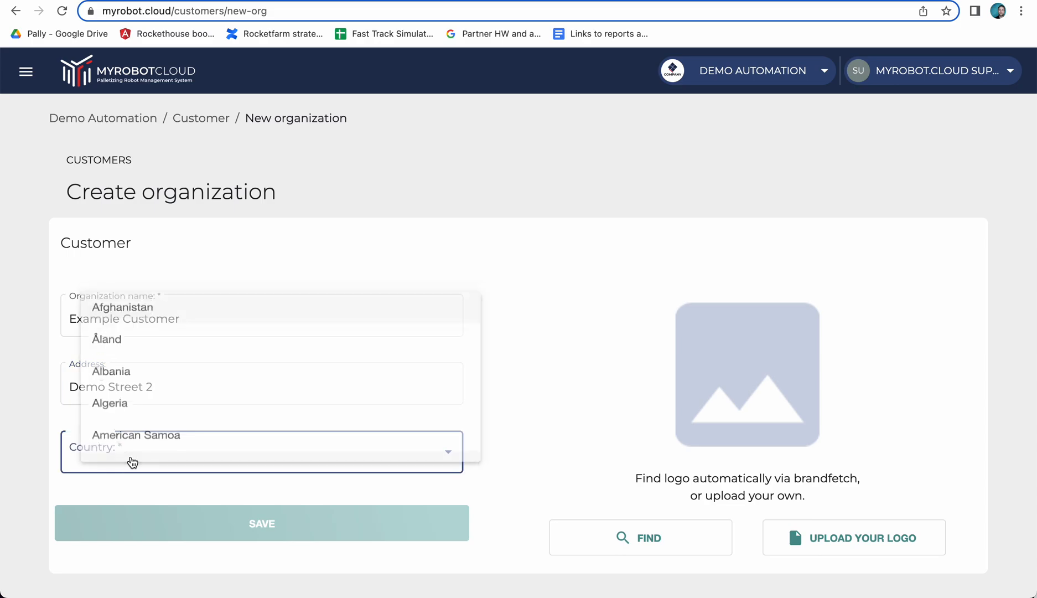
pyautogui.press('o')
pyautogui.press('Up')
pyautogui.press('Return')
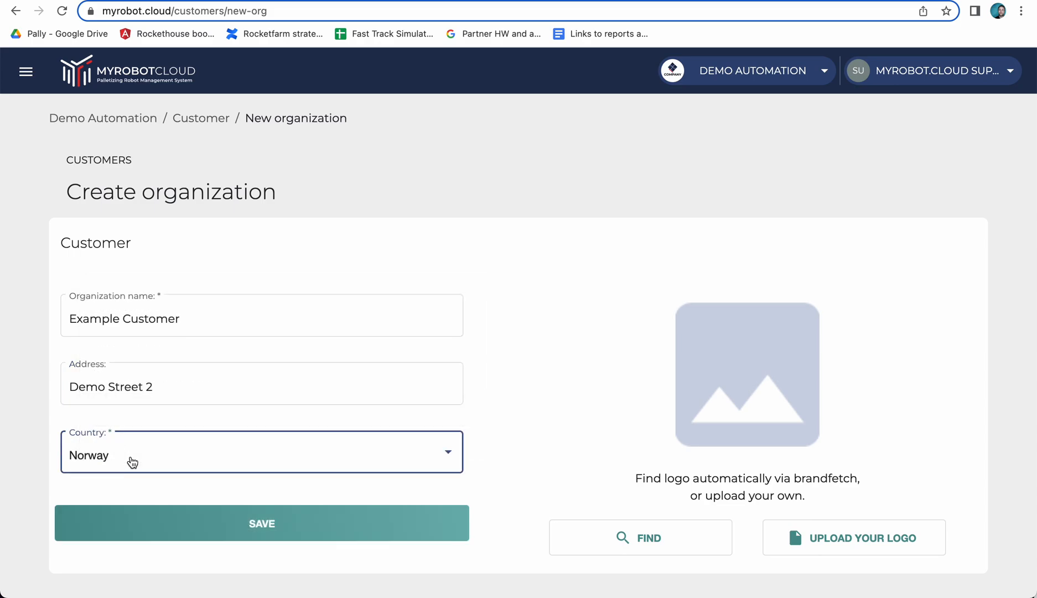
pyautogui.scroll(-1, 523, 412)
pyautogui.click(523, 412)
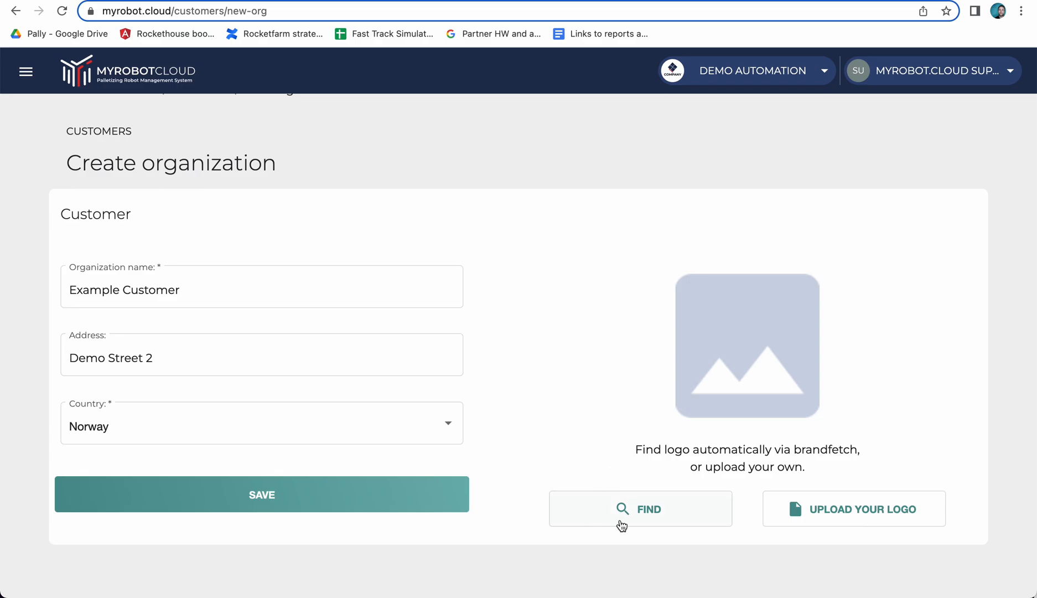
# Search for a company logo with the URL nortura.no and dismiss the search without selecting a logo.
pyautogui.click(671, 514)
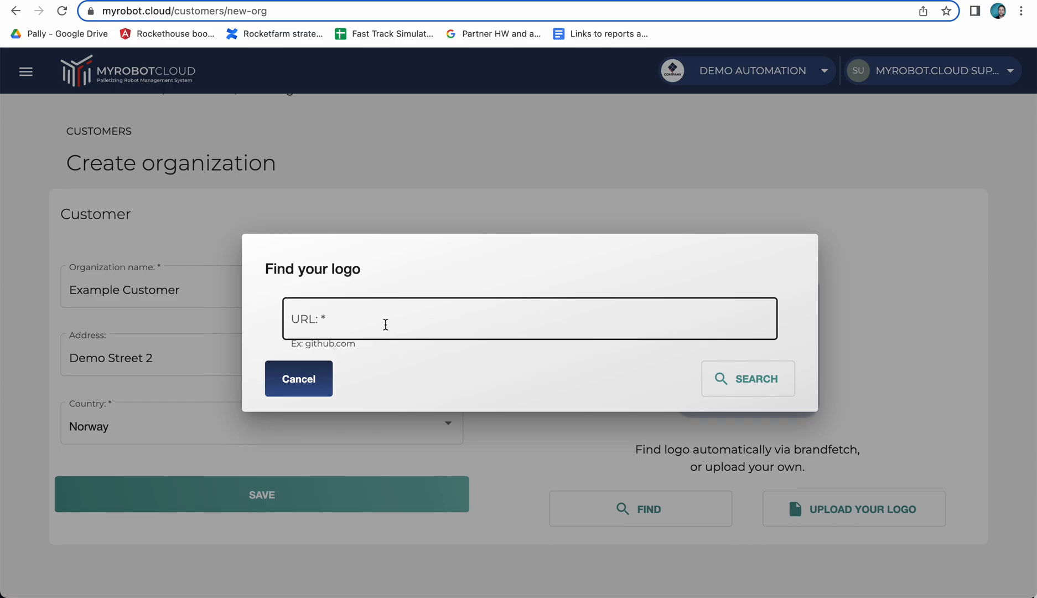
pyautogui.click(386, 324)
pyautogui.write('nortura.no')
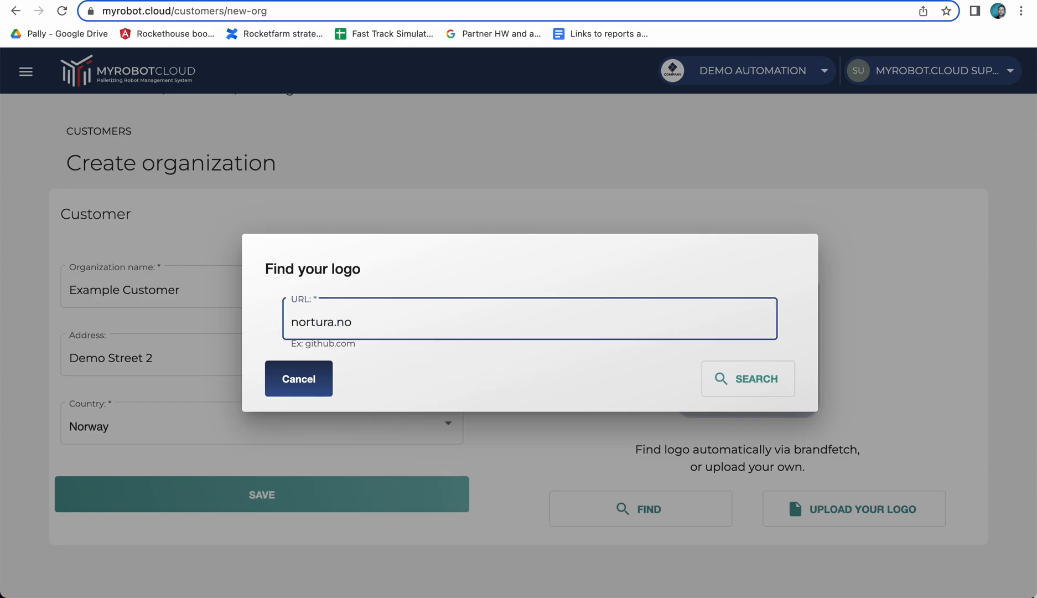
pyautogui.click(734, 378)
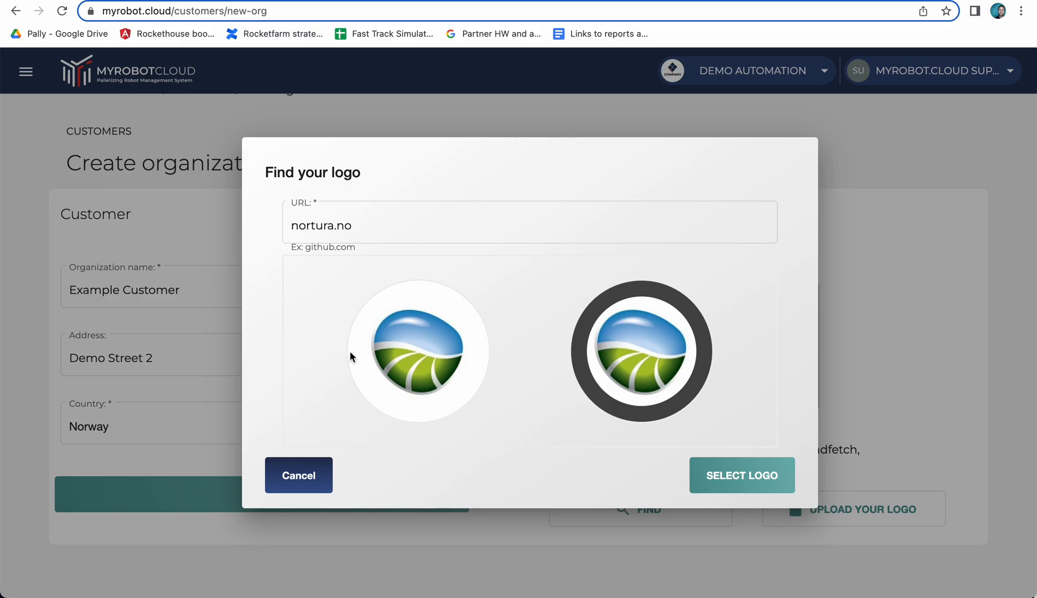
pyautogui.click(298, 480)
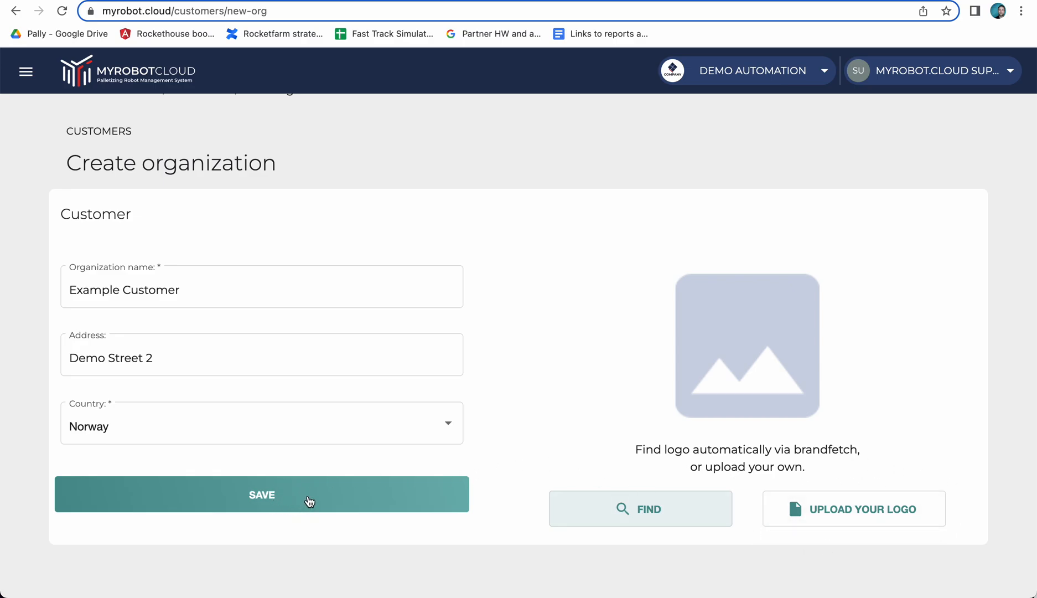
# Save the new Example Customer organization and look over its dashboard.
pyautogui.click(309, 501)
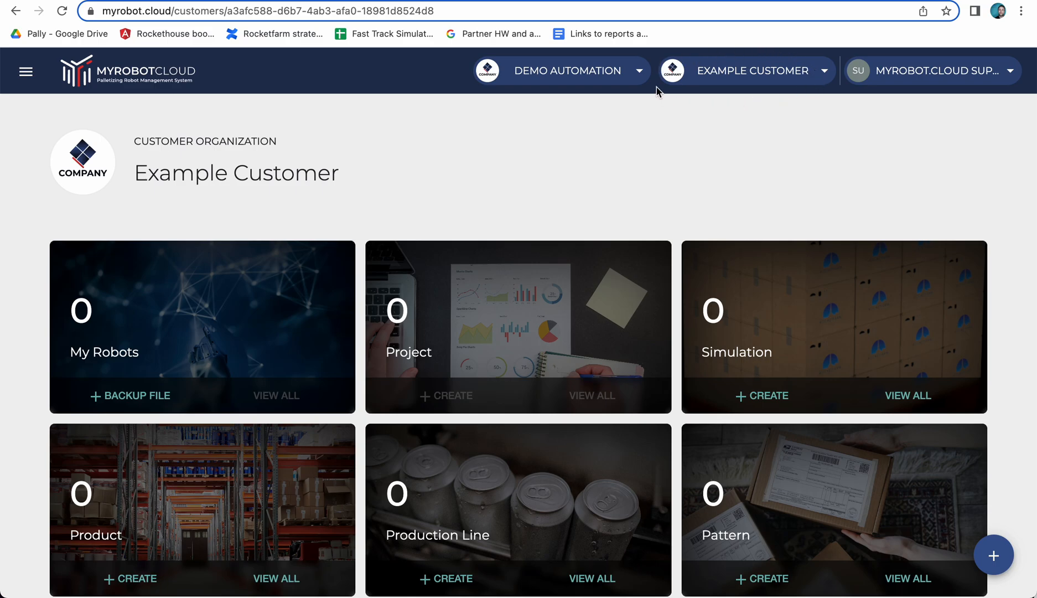
pyautogui.scroll(-1, 627, 210)
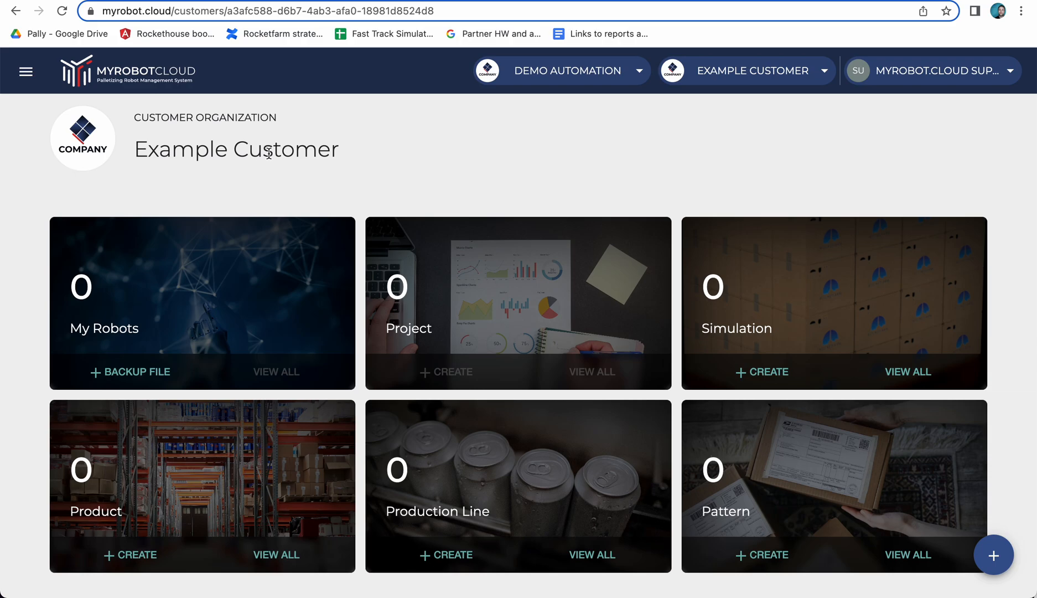
pyautogui.scroll(-1, 22, 465)
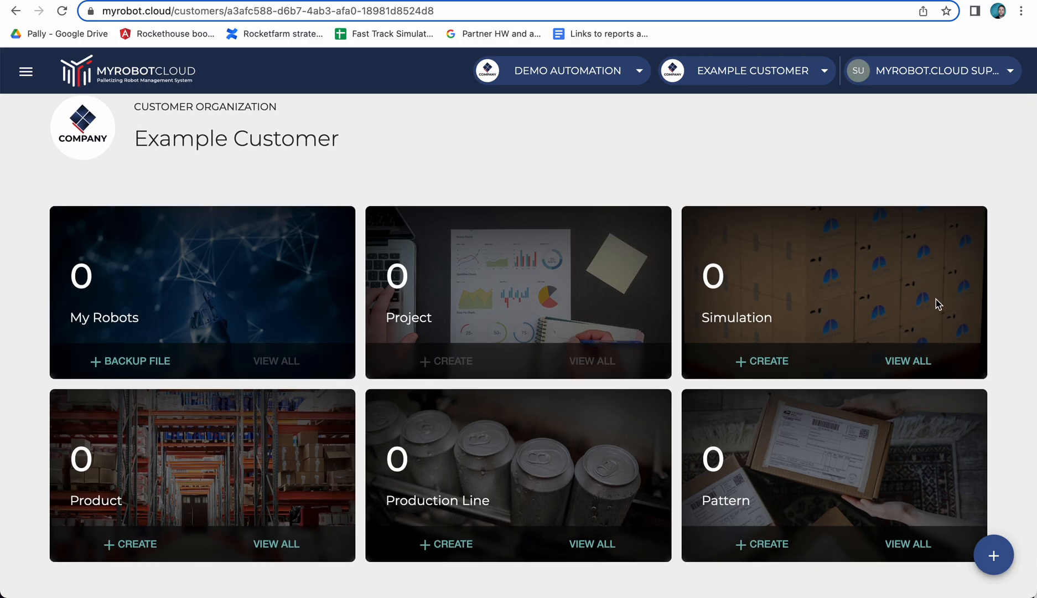